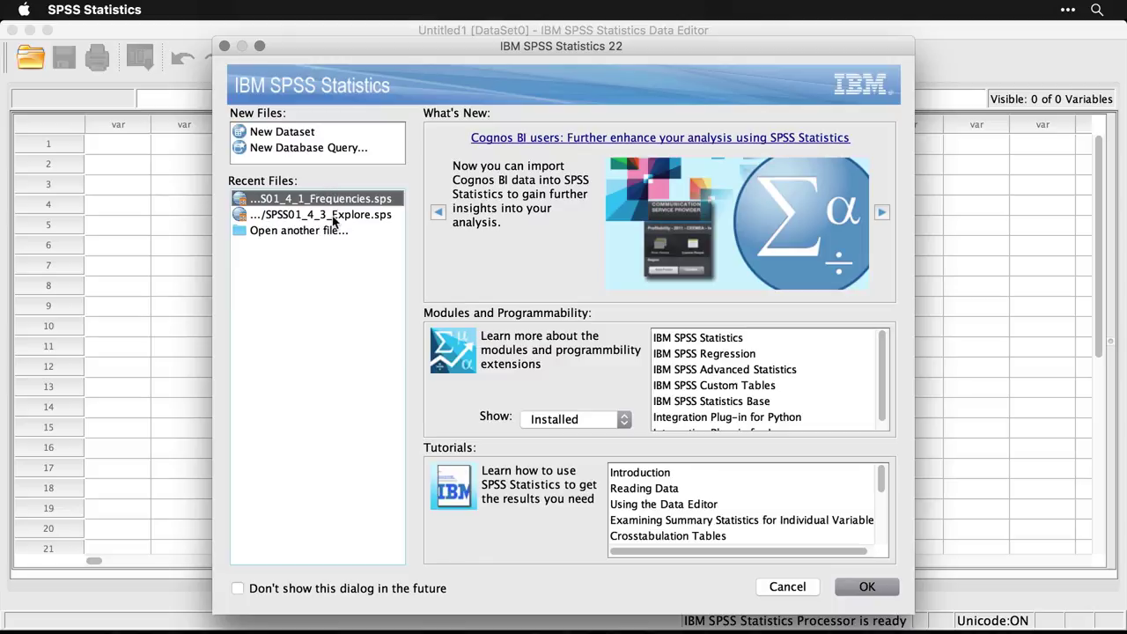
Step: Cancel the welcome dialog so the empty Untitled4 Data Editor shows
click(777, 356)
Step: Dismiss the welcome screen and go to File > Recently Used Data to find demo.sav
click(786, 588)
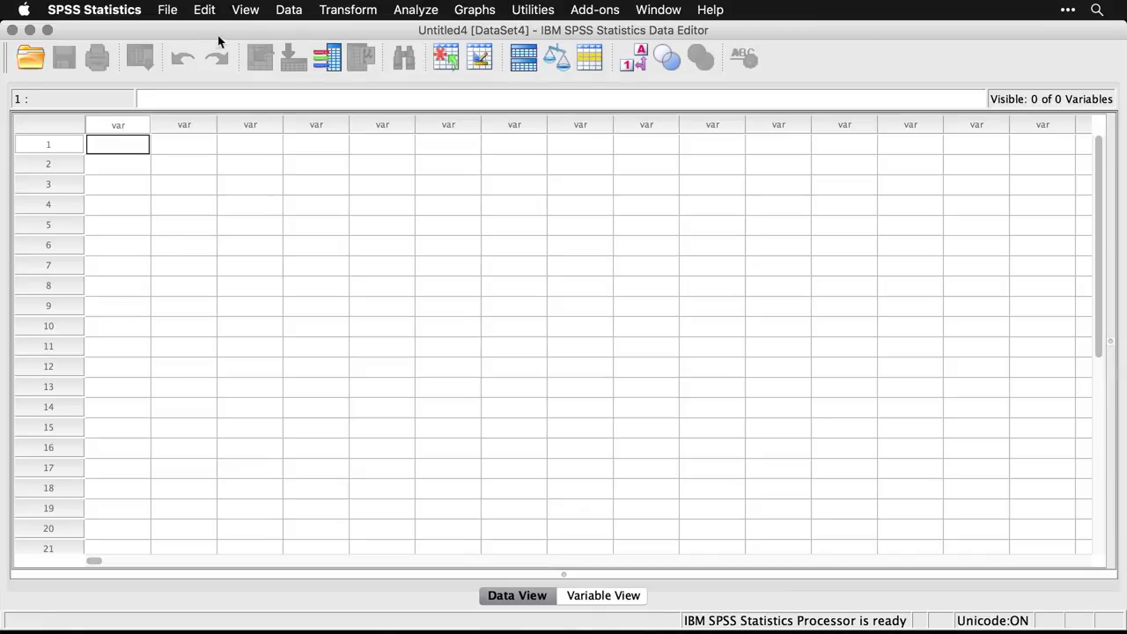
click(168, 10)
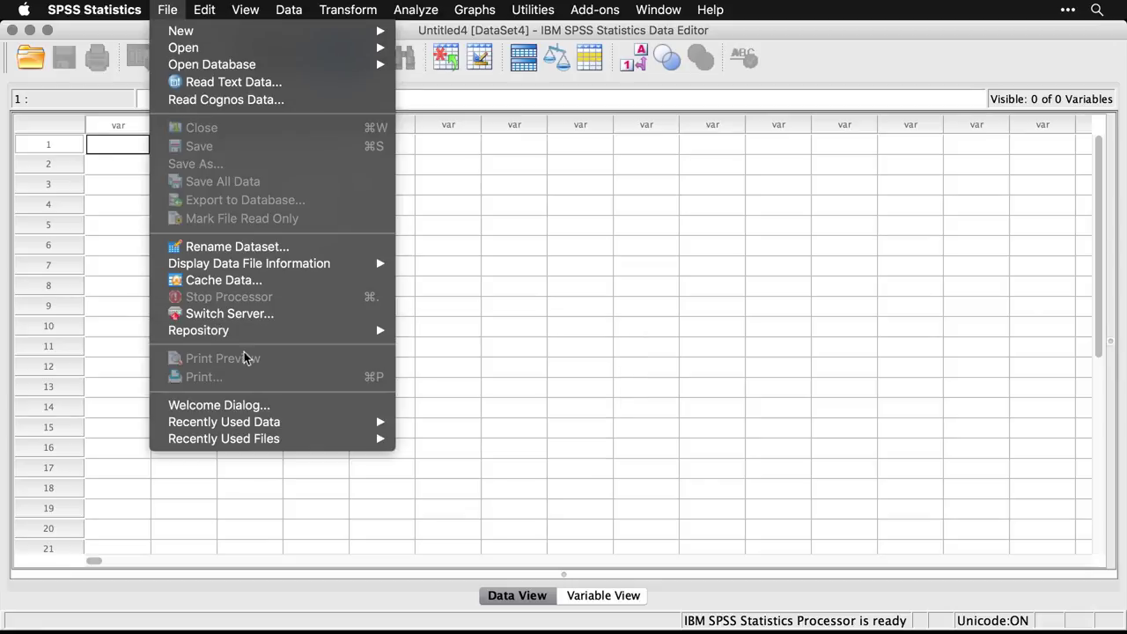
mouse_move(266, 428)
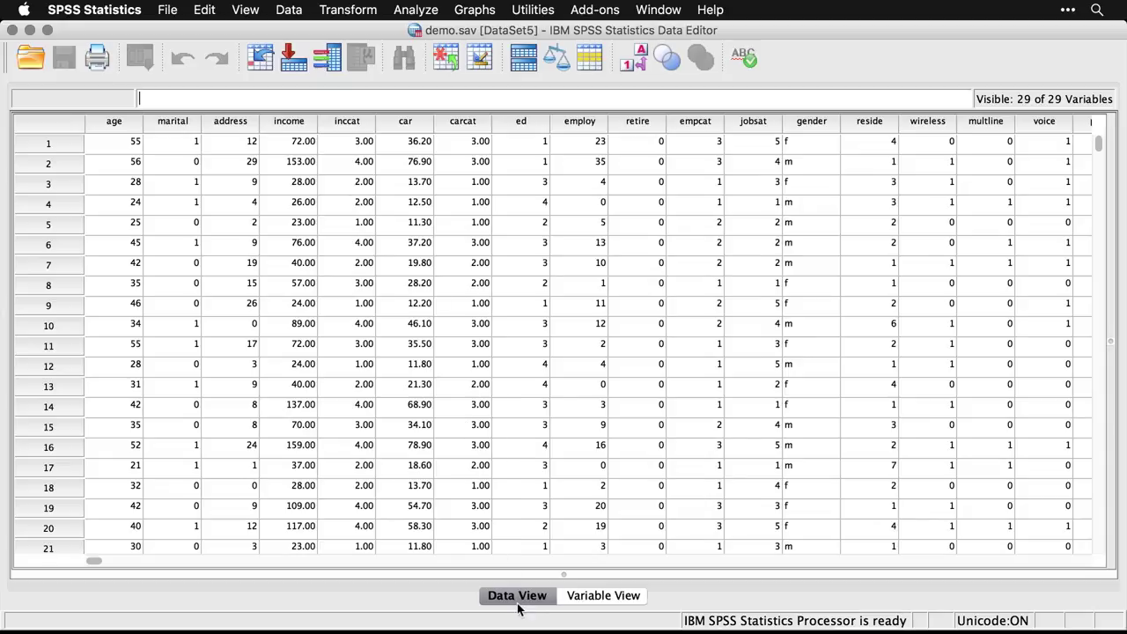
click(593, 599)
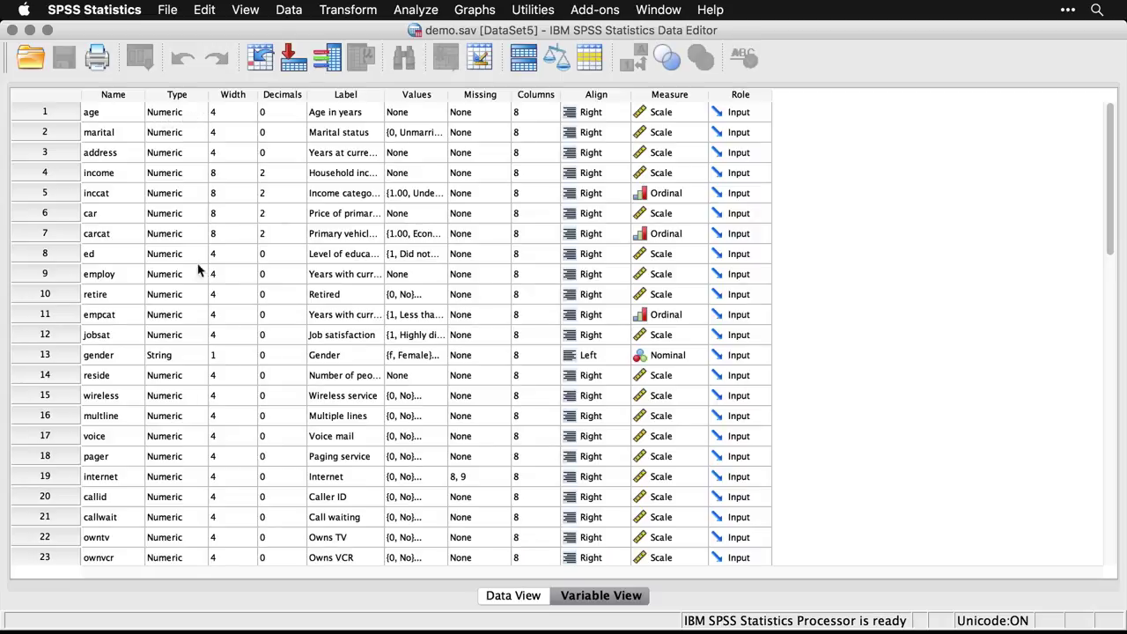
click(202, 112)
click(202, 112)
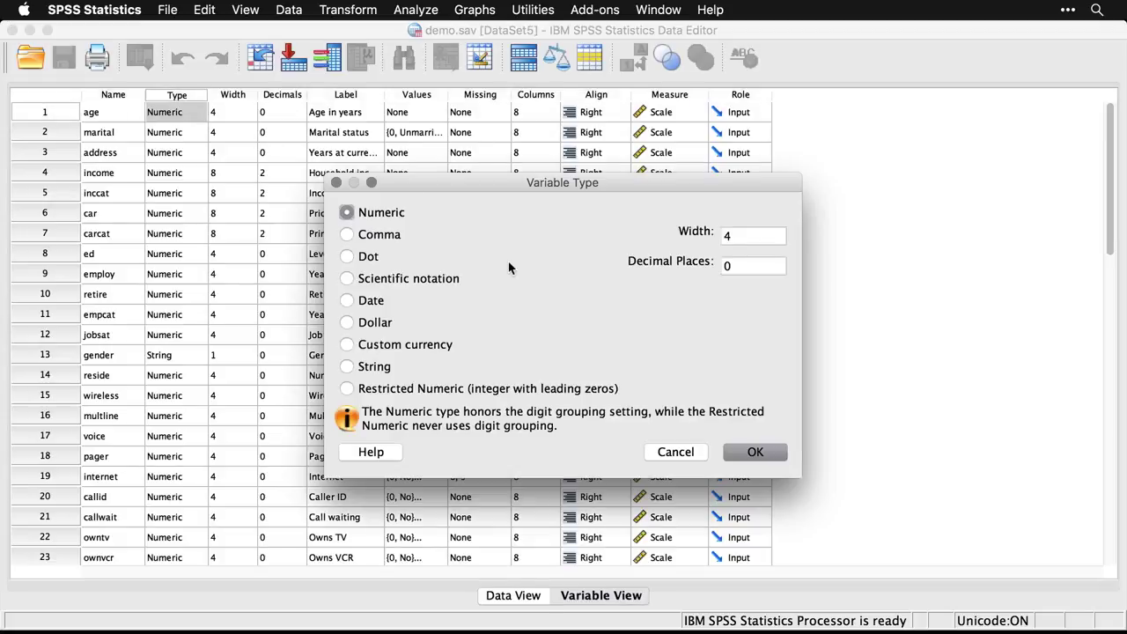
click(680, 457)
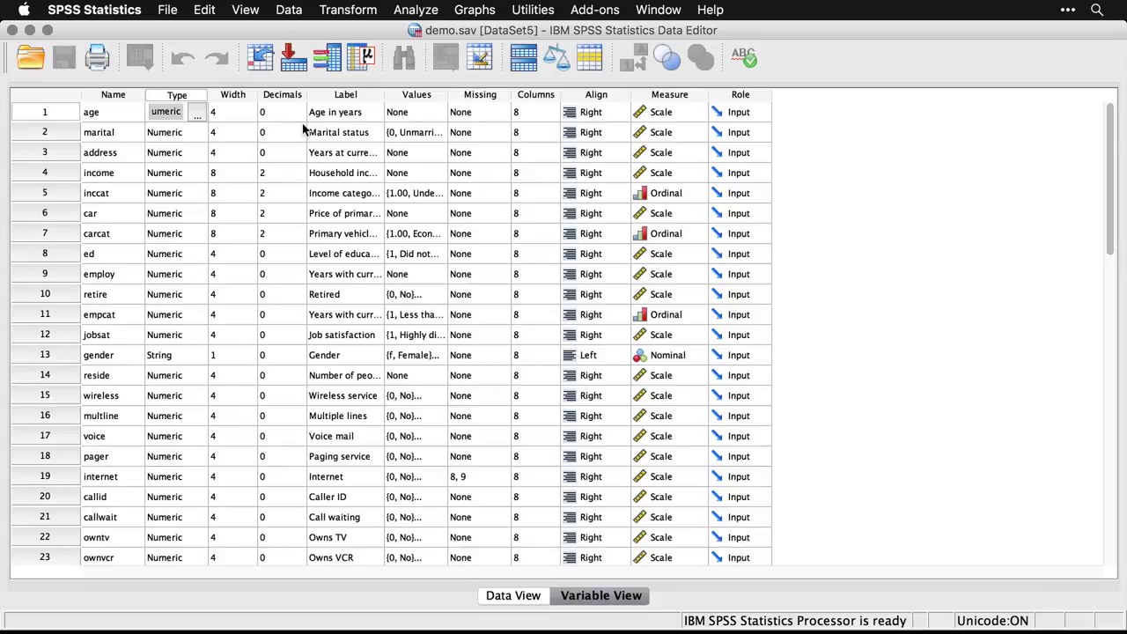
click(347, 96)
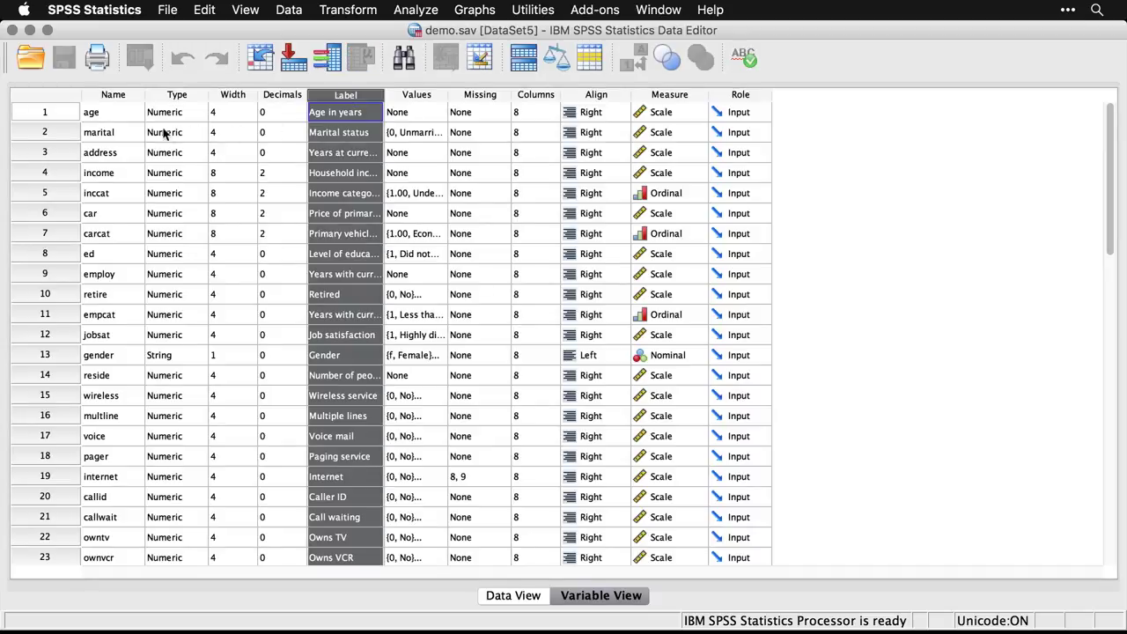
click(111, 112)
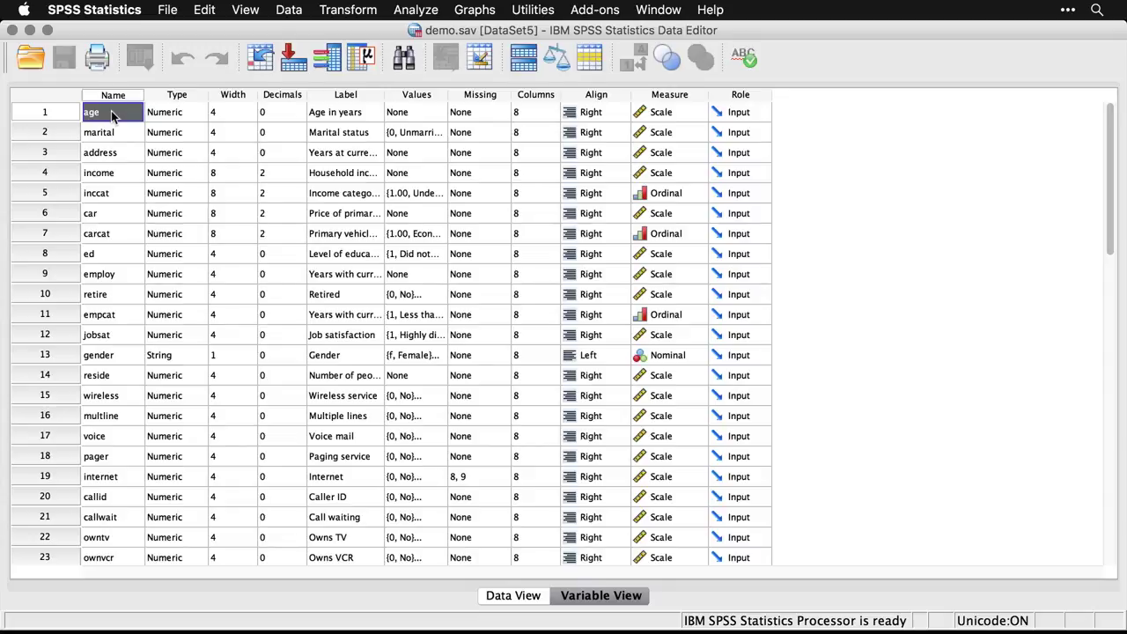
click(348, 113)
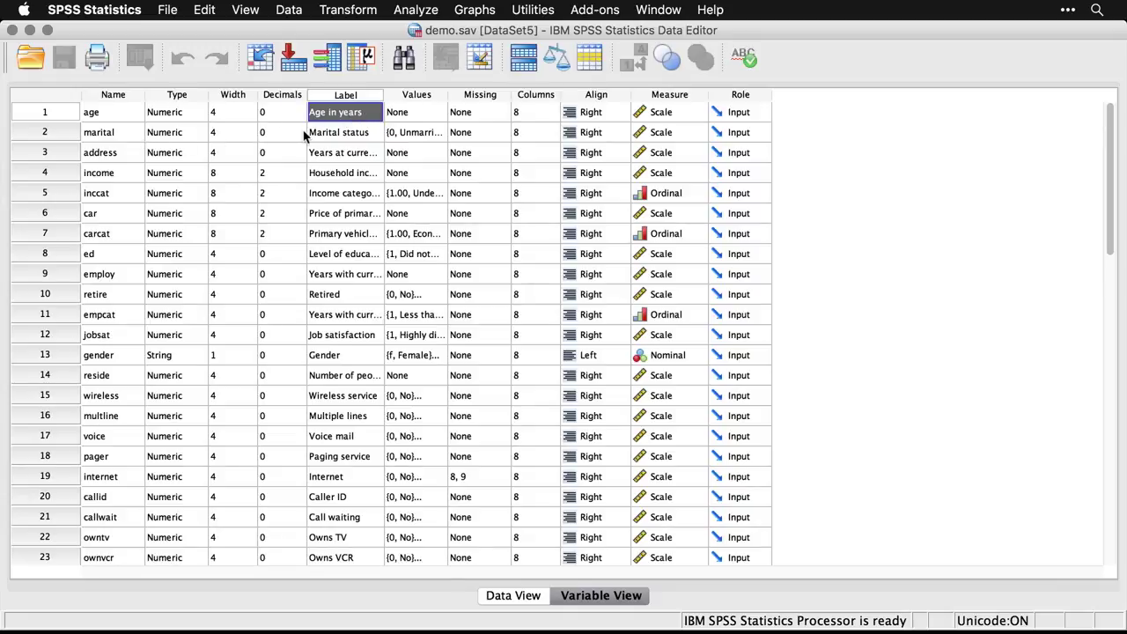
click(421, 137)
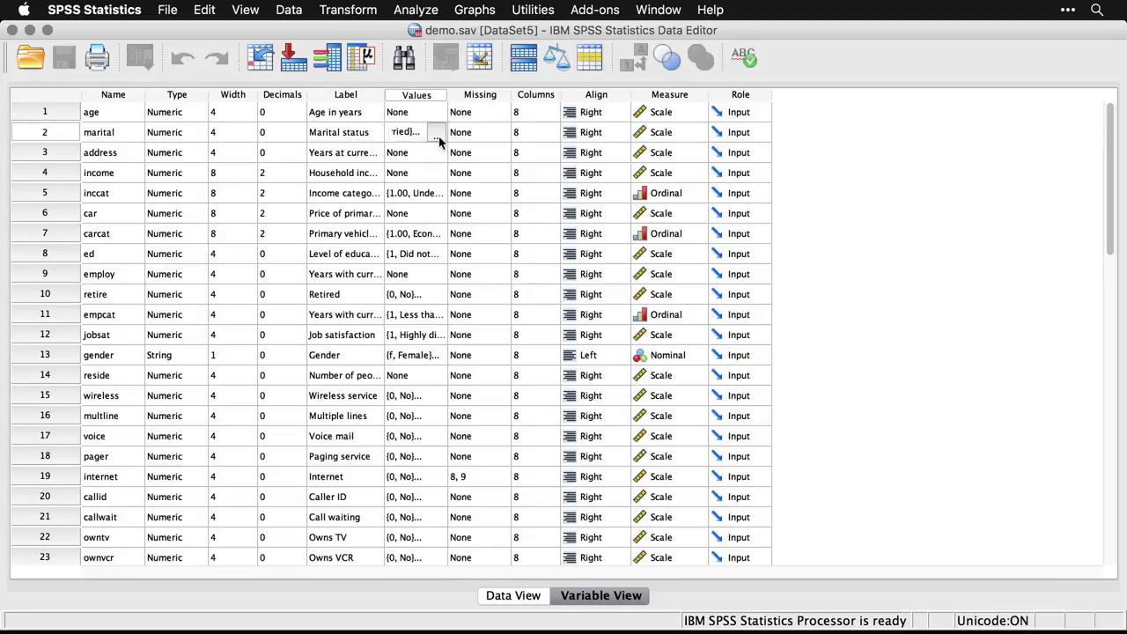
click(437, 136)
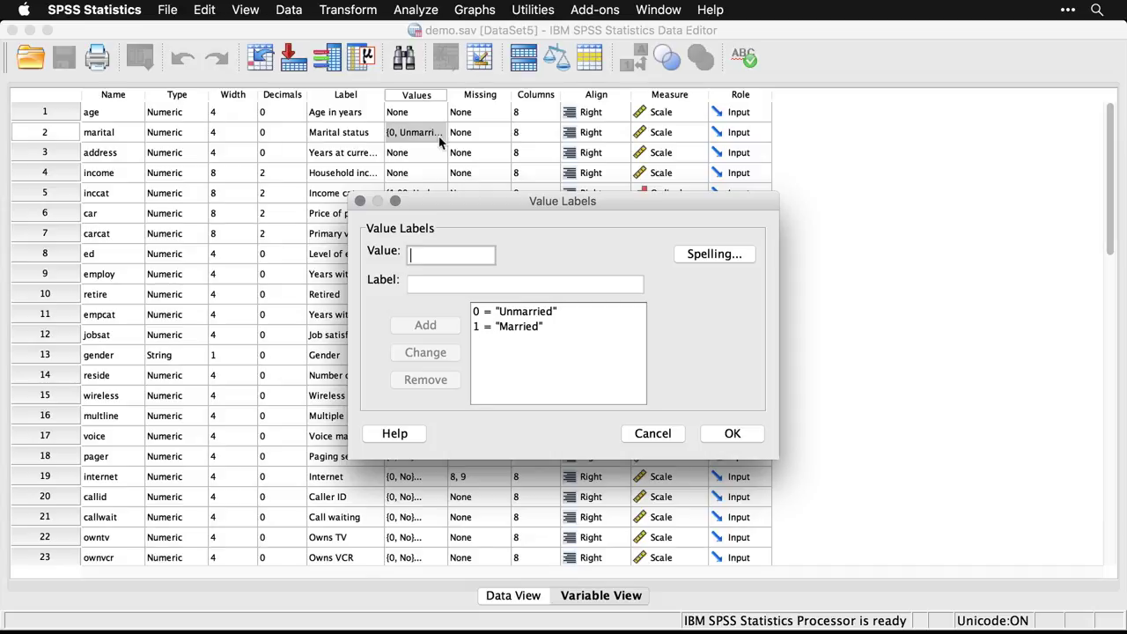
click(659, 437)
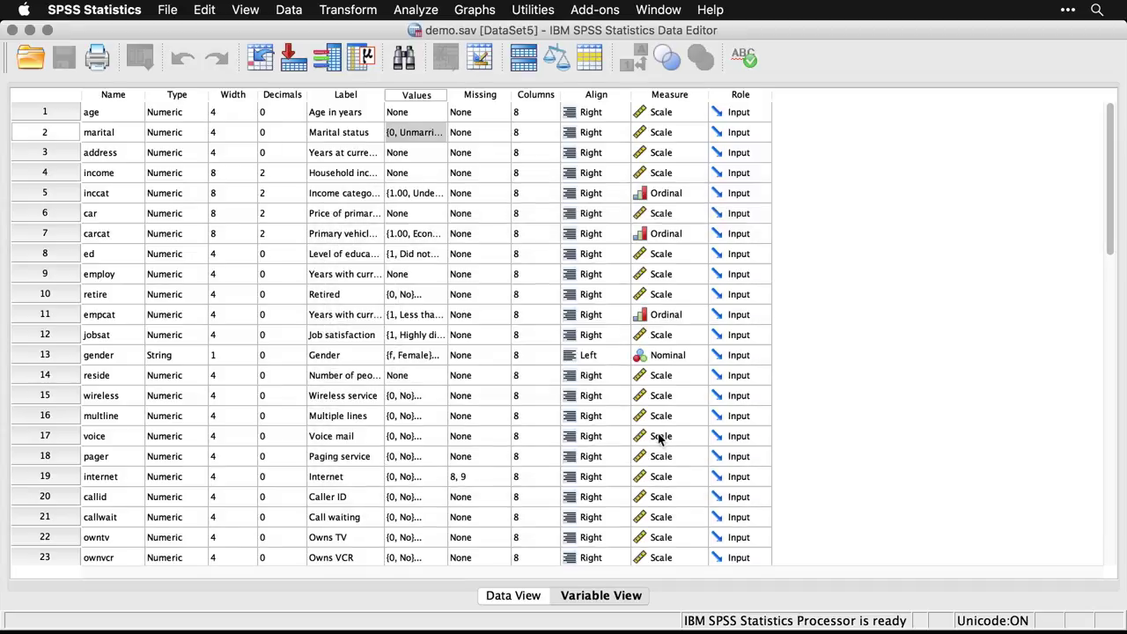
click(524, 603)
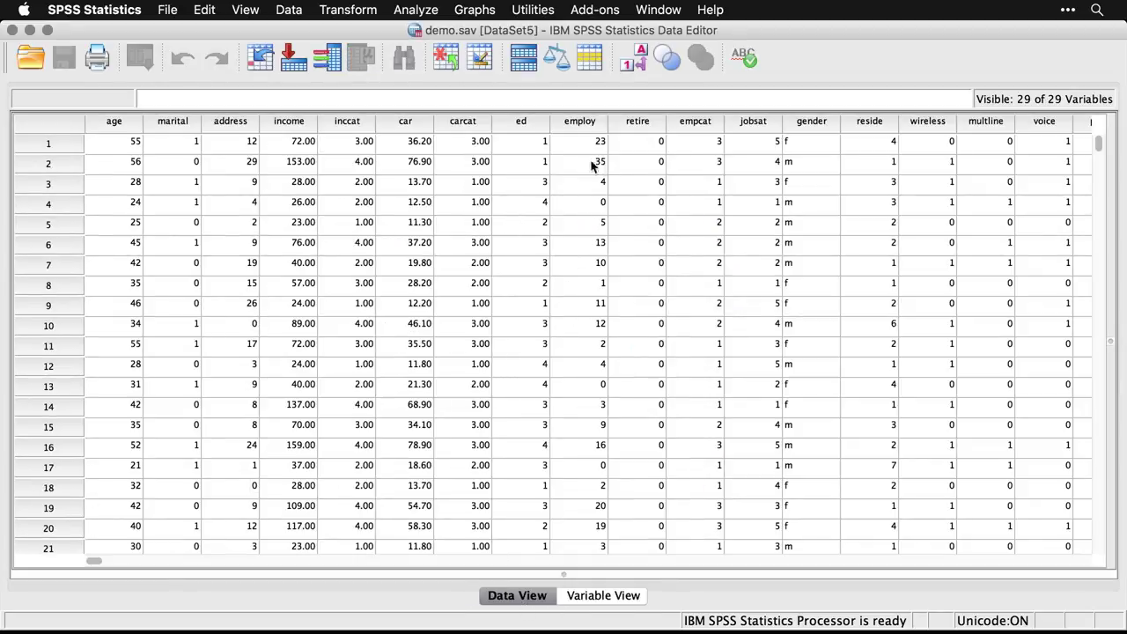
click(637, 65)
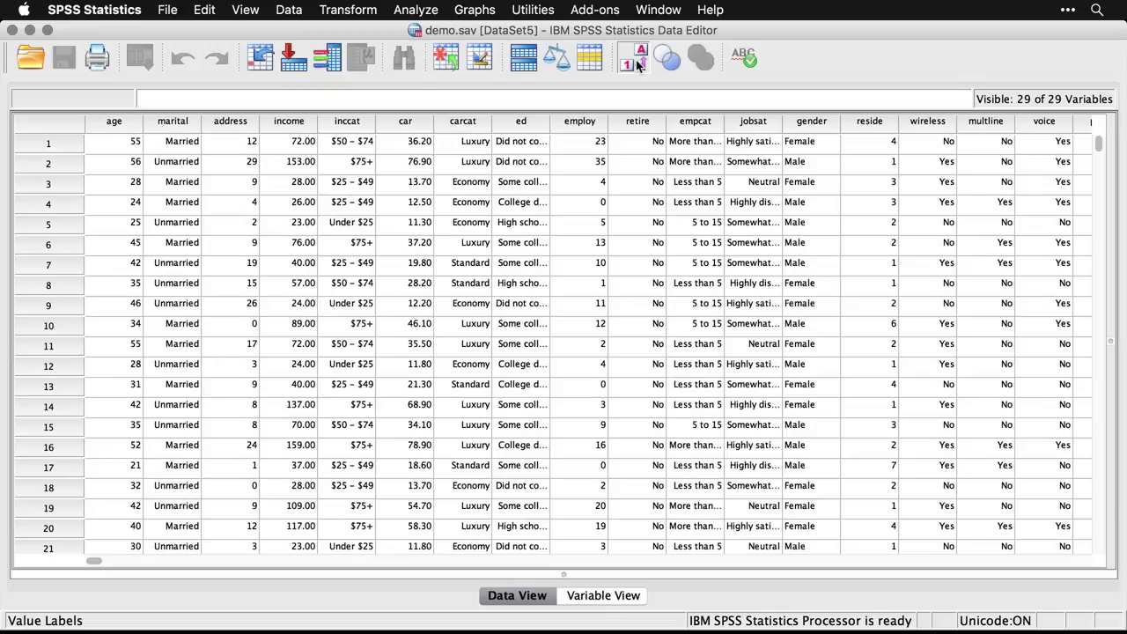
click(637, 65)
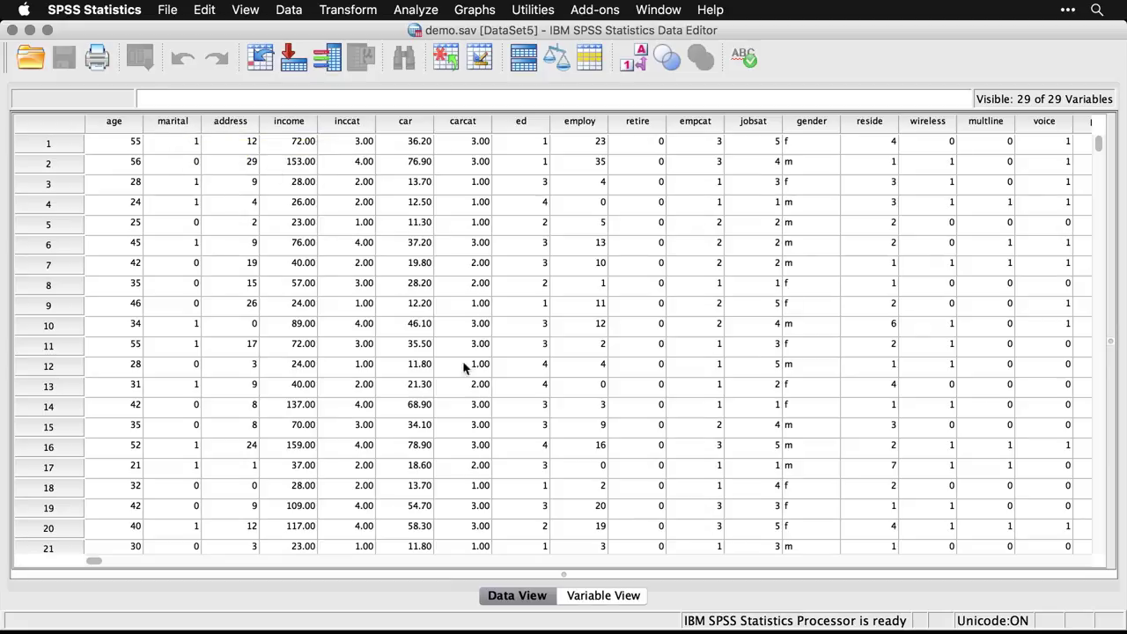
Step: In Variable View, keep age's measurement level as Scale and its role as Input
click(606, 596)
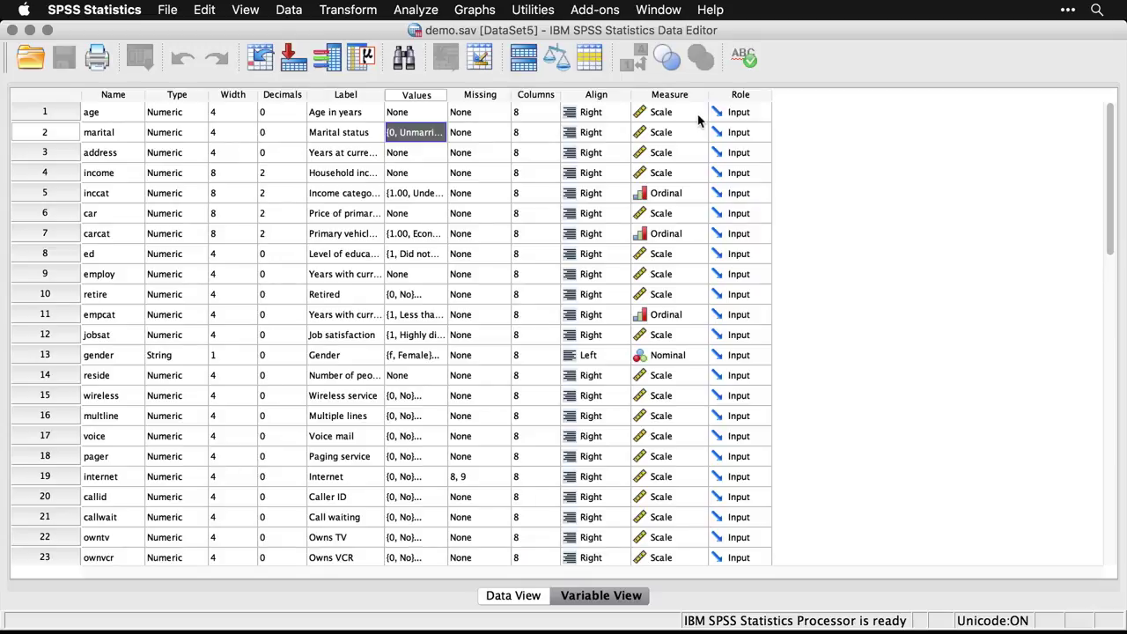
click(700, 114)
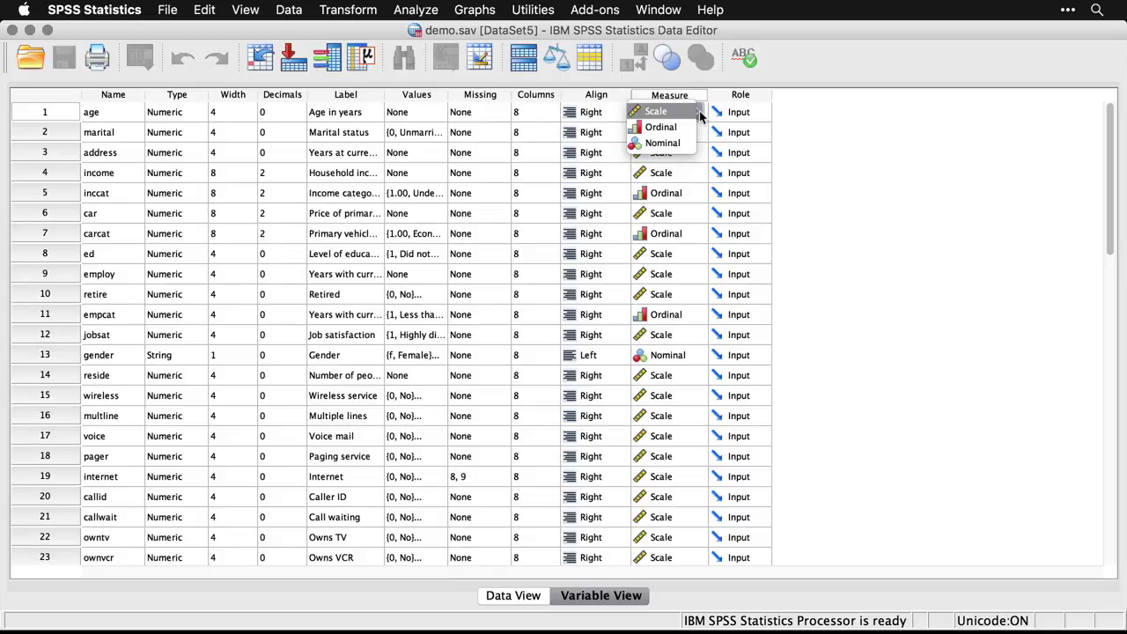
click(831, 111)
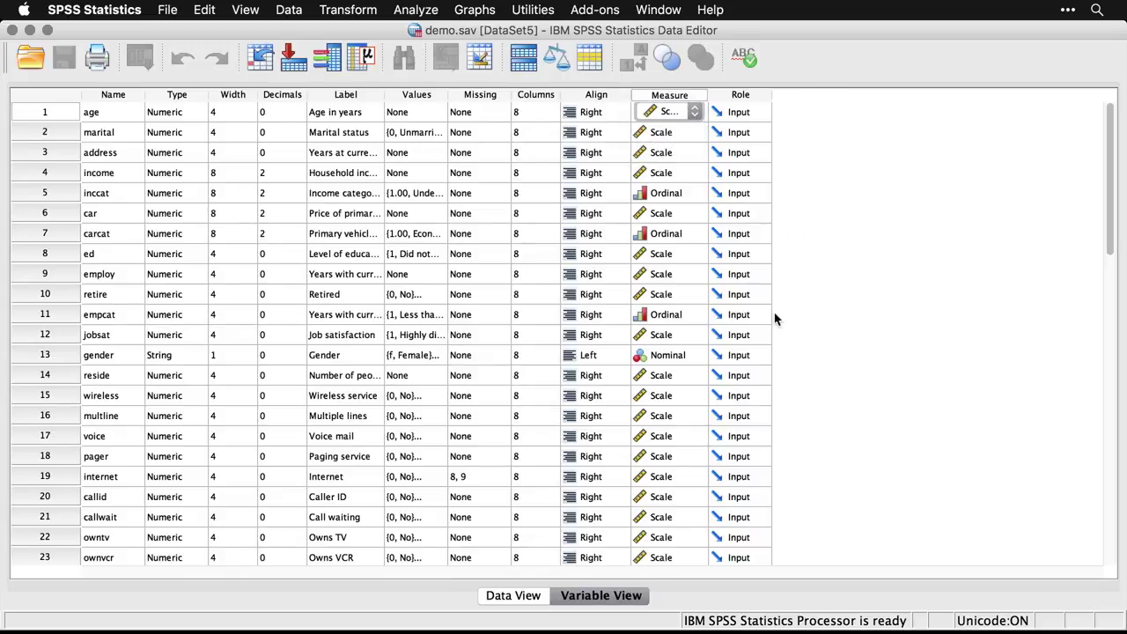
click(766, 113)
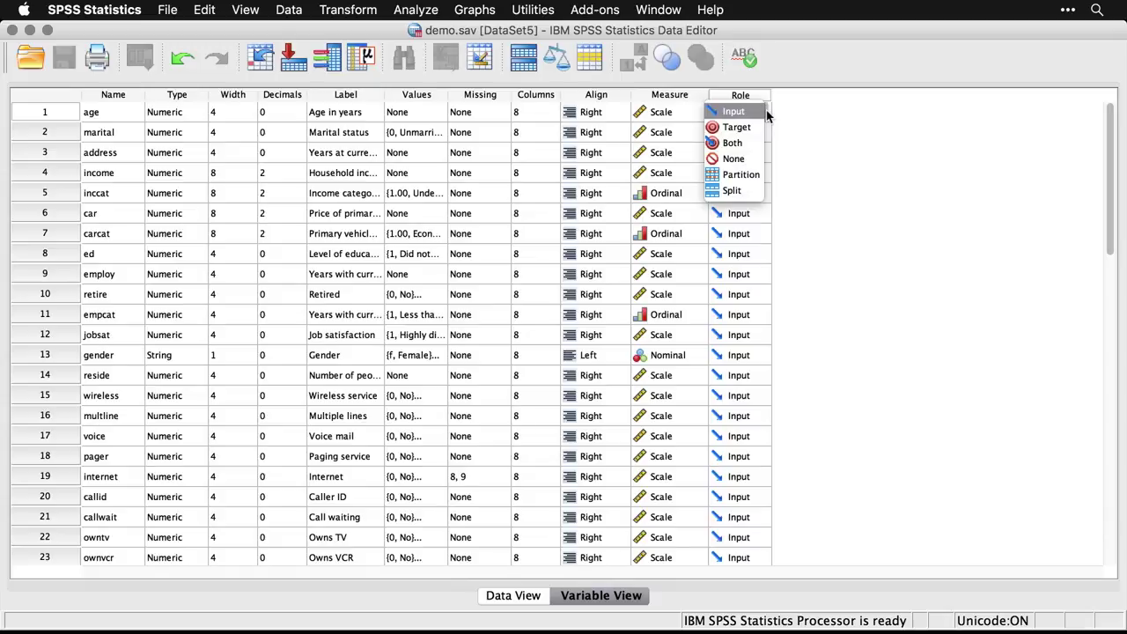
click(833, 146)
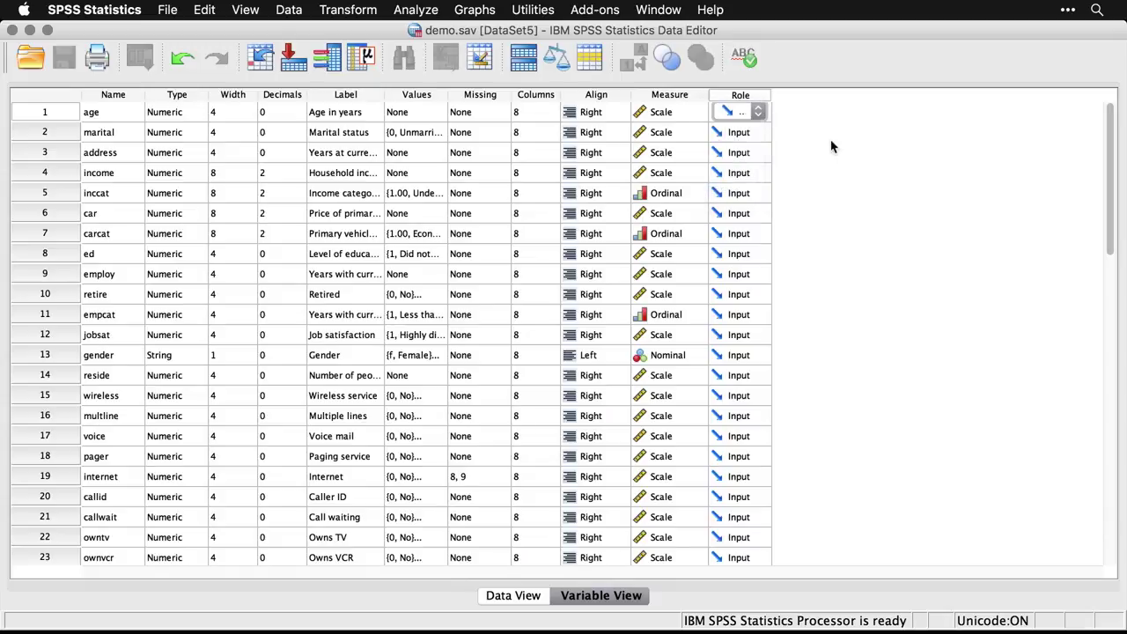
Step: Scroll through the variable list, then switch to Data View
scroll(832, 146, down, 10)
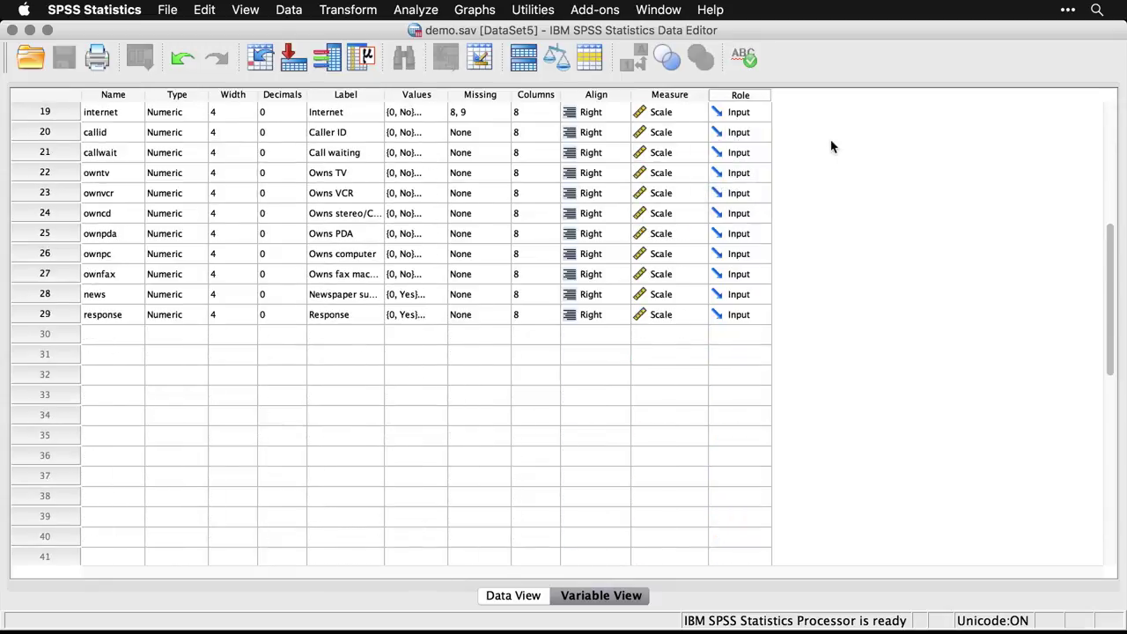
scroll(832, 146, up, 4)
scroll(832, 147, up, 4)
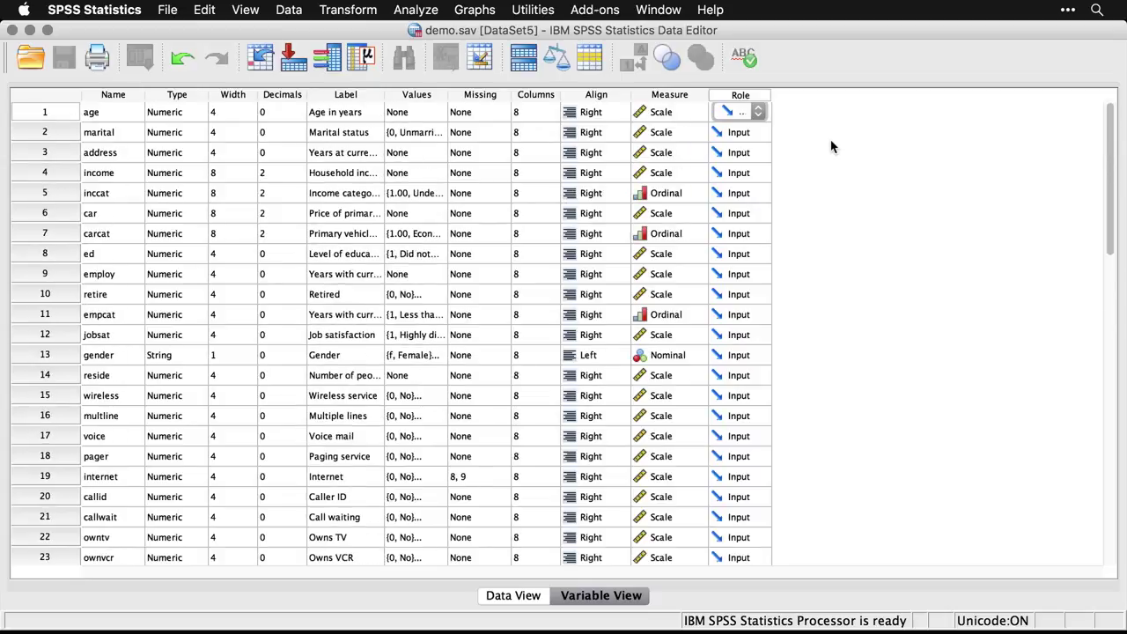
click(513, 597)
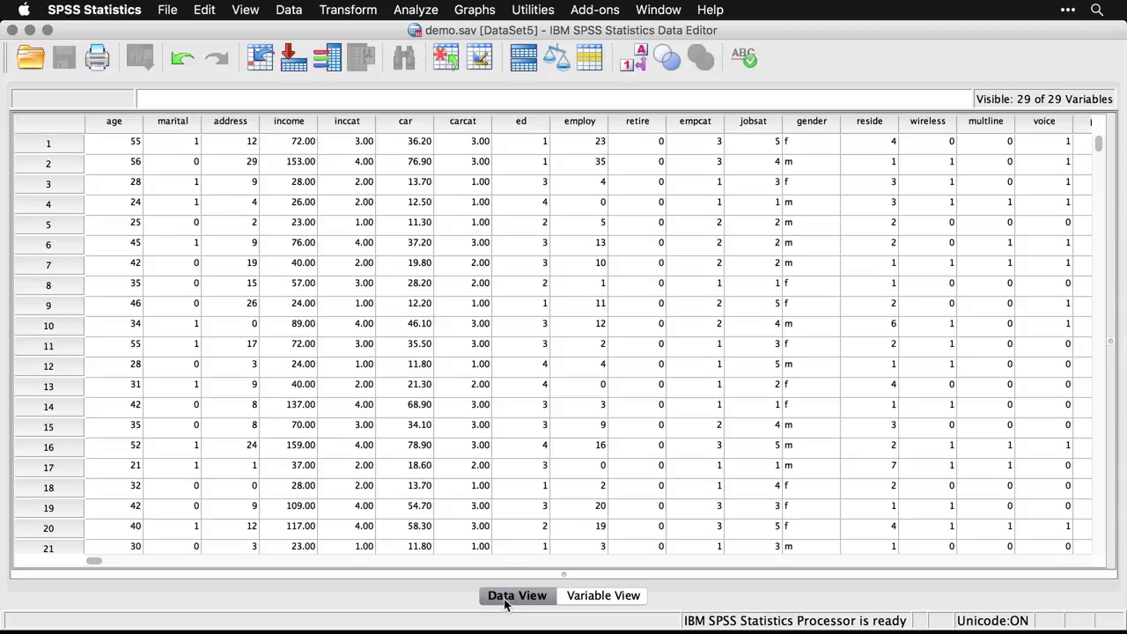
Step: Create a histogram of Age in years via Graphs > Legacy Dialogs > Histogram
click(479, 11)
mouse_move(492, 80)
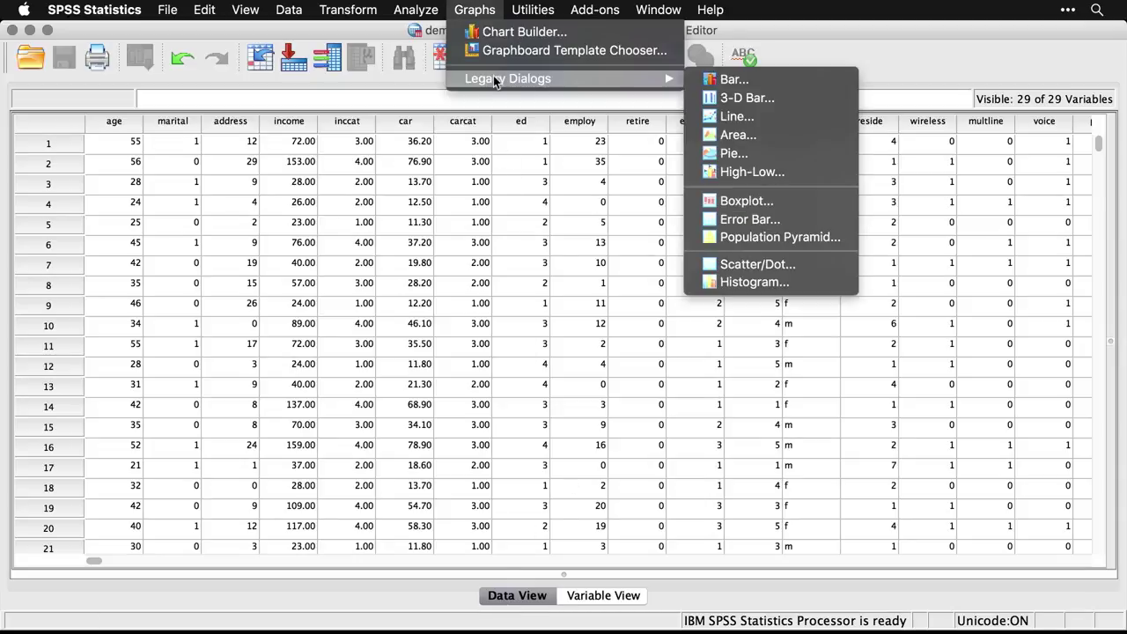
click(738, 282)
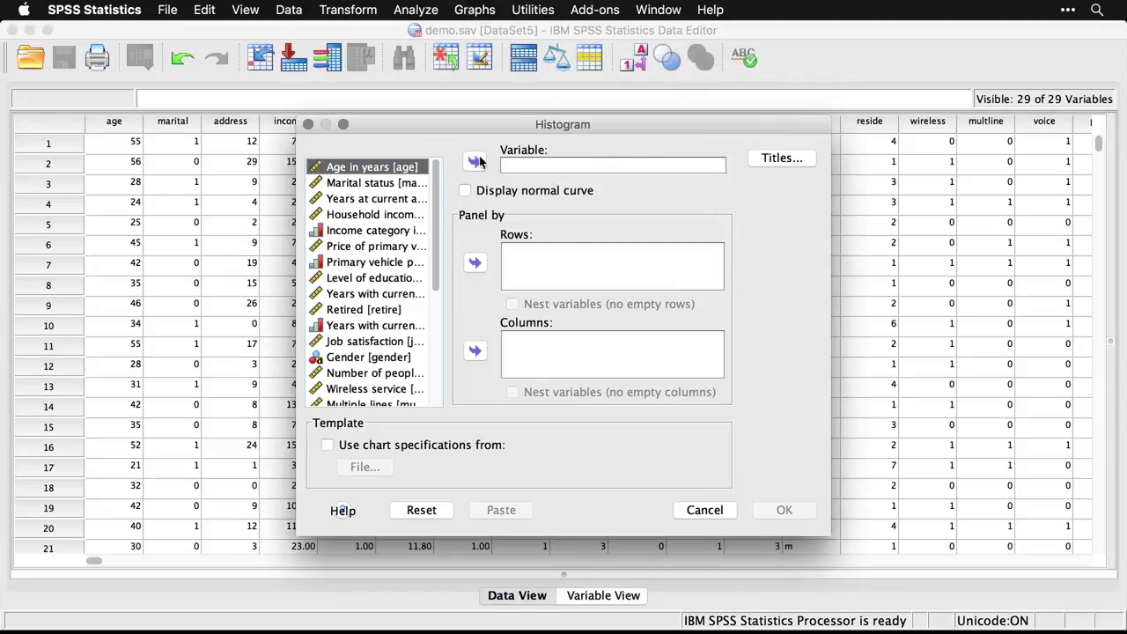
click(475, 161)
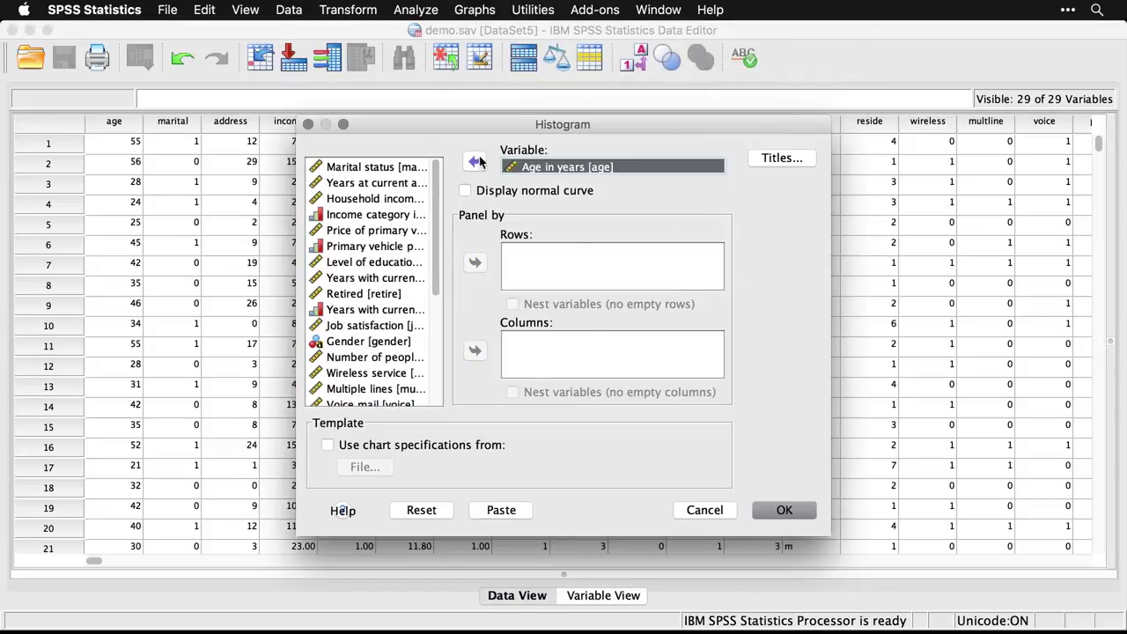
click(785, 511)
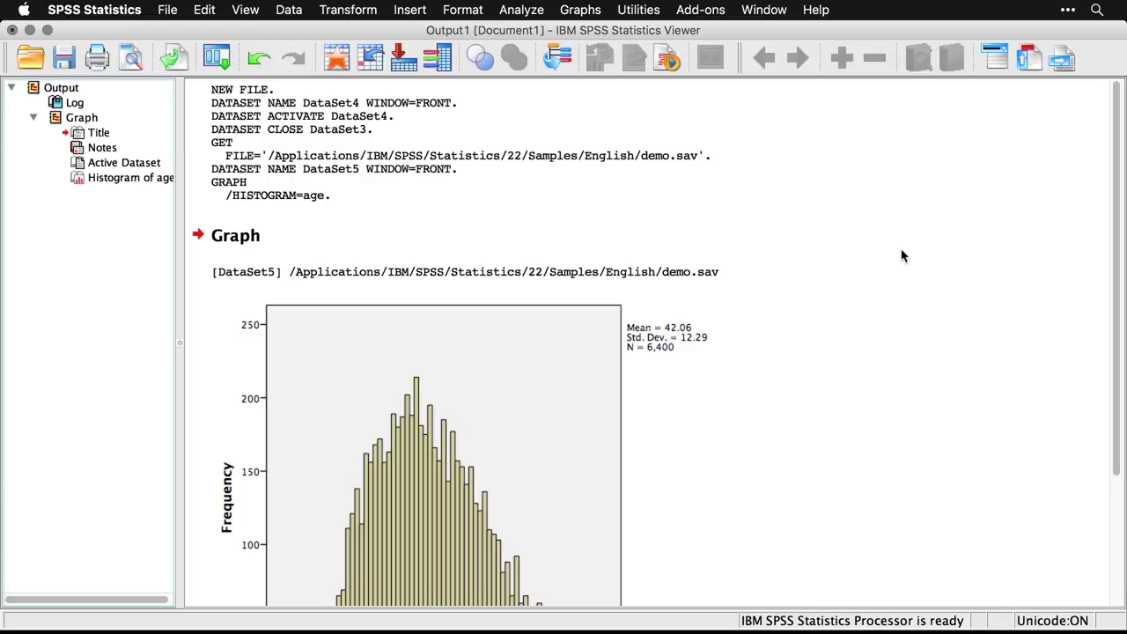
Step: Scroll the output, collapse and re-expand the Graph node, and select the GRAPH /HISTOGRAM=age log entry
scroll(902, 255, down, 5)
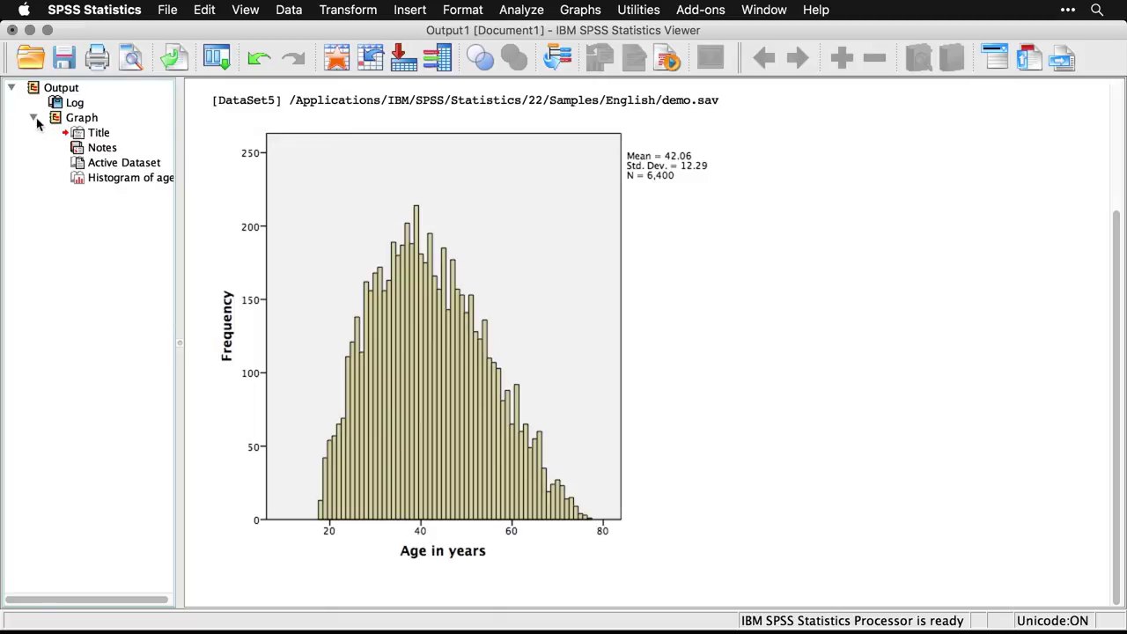
click(35, 118)
click(33, 118)
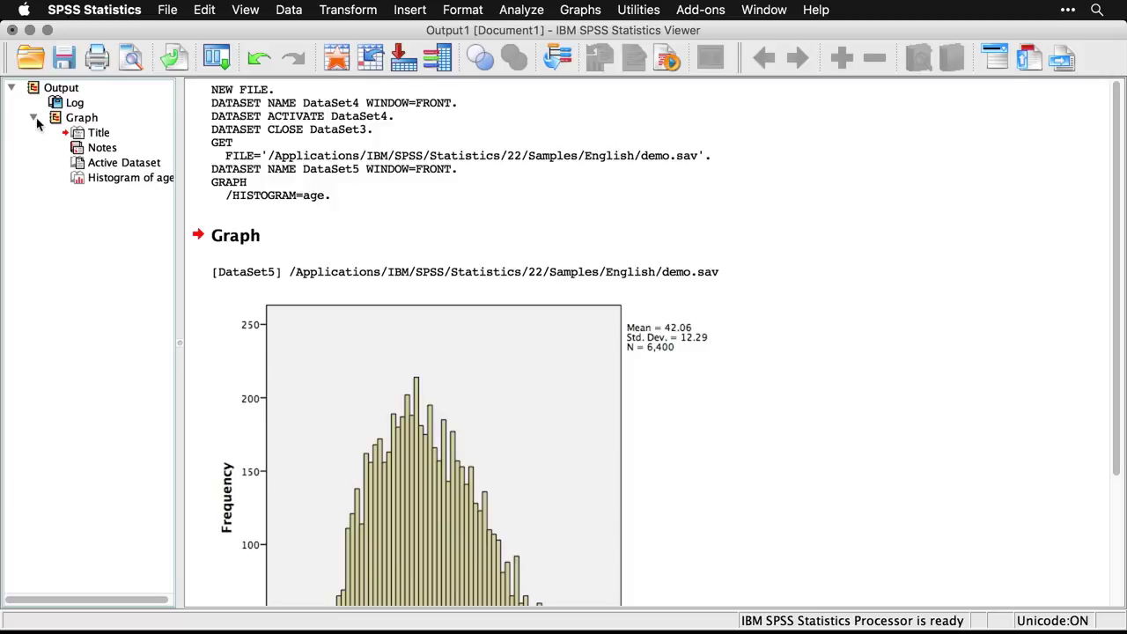
click(245, 139)
click(245, 138)
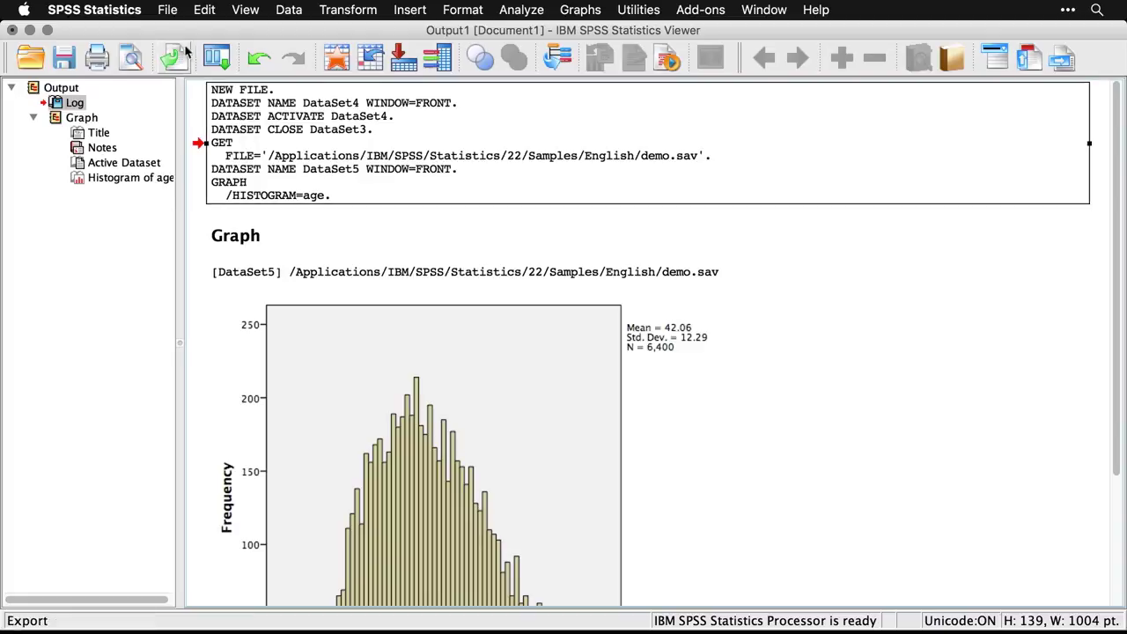
Step: Create a new empty syntax window with File > New > Syntax
click(167, 10)
mouse_move(172, 34)
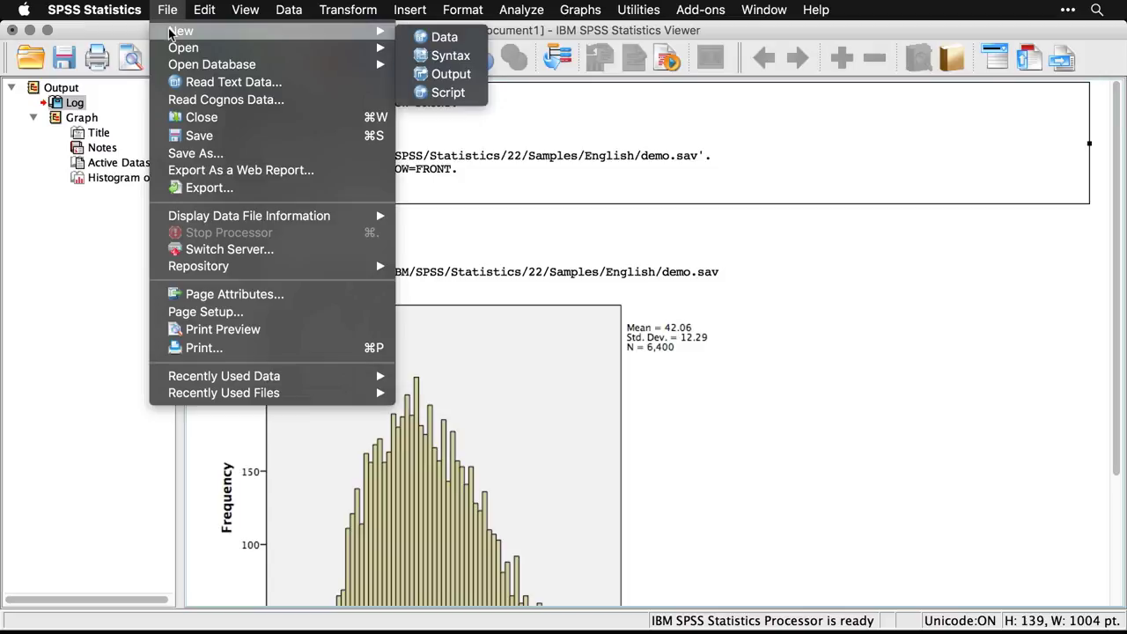
click(450, 57)
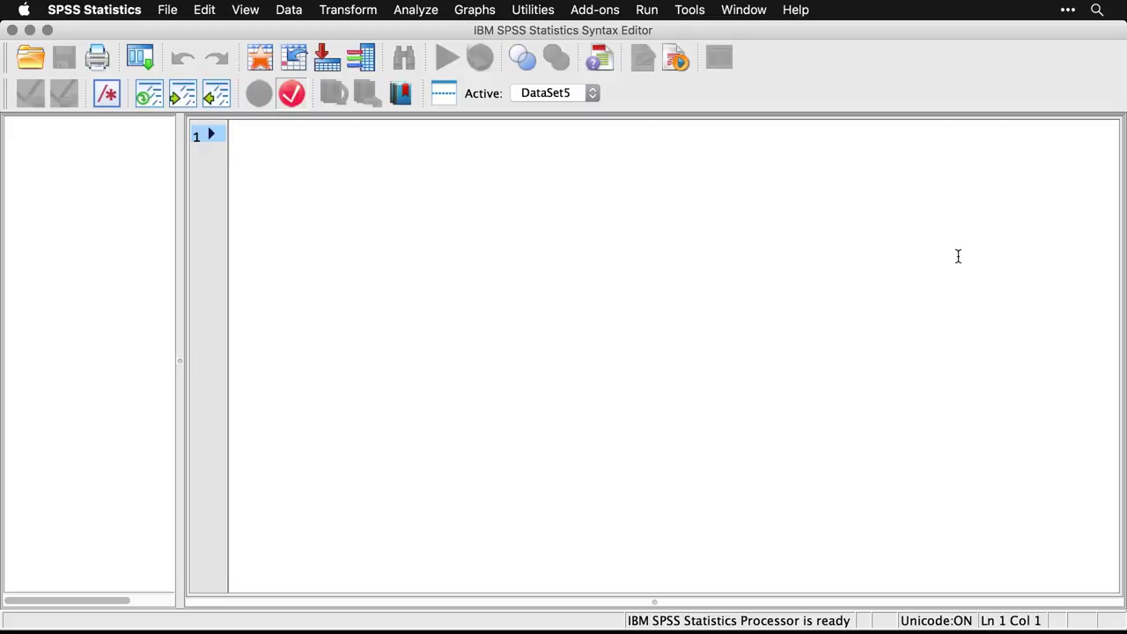
Step: Recall the Histogram dialog with age preset and paste its GRAPH command into Syntax1
click(148, 59)
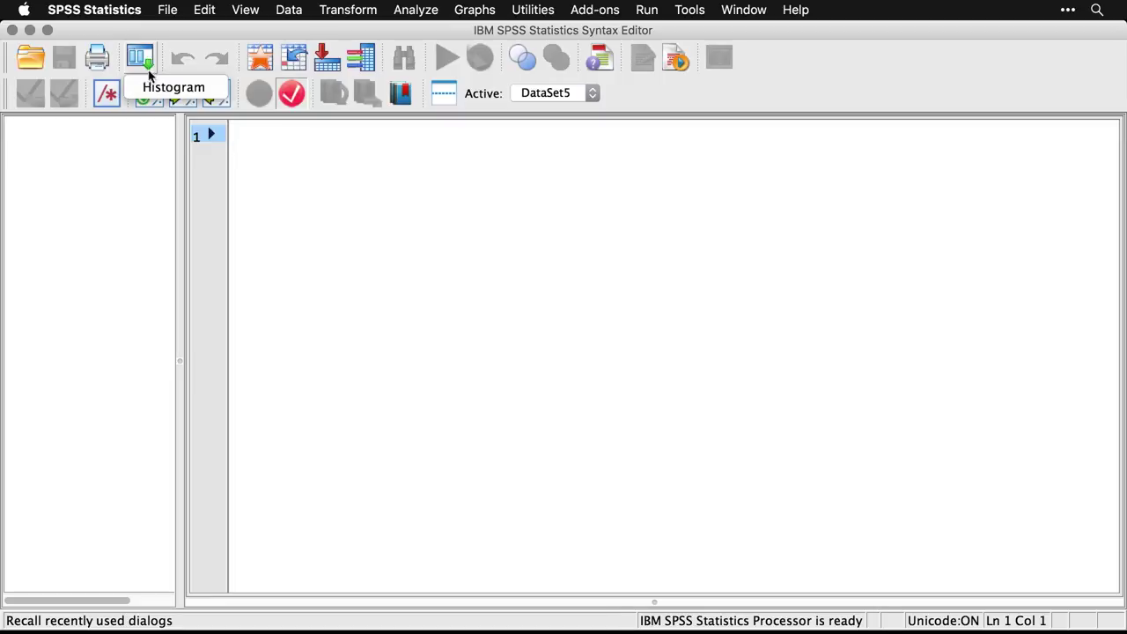
click(152, 87)
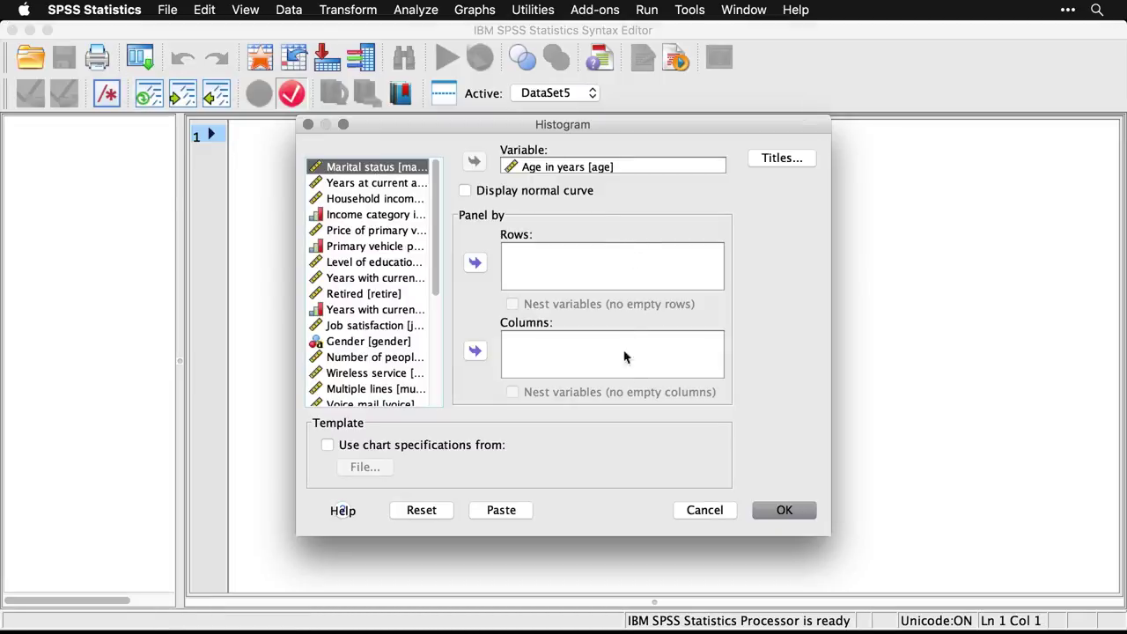
click(786, 511)
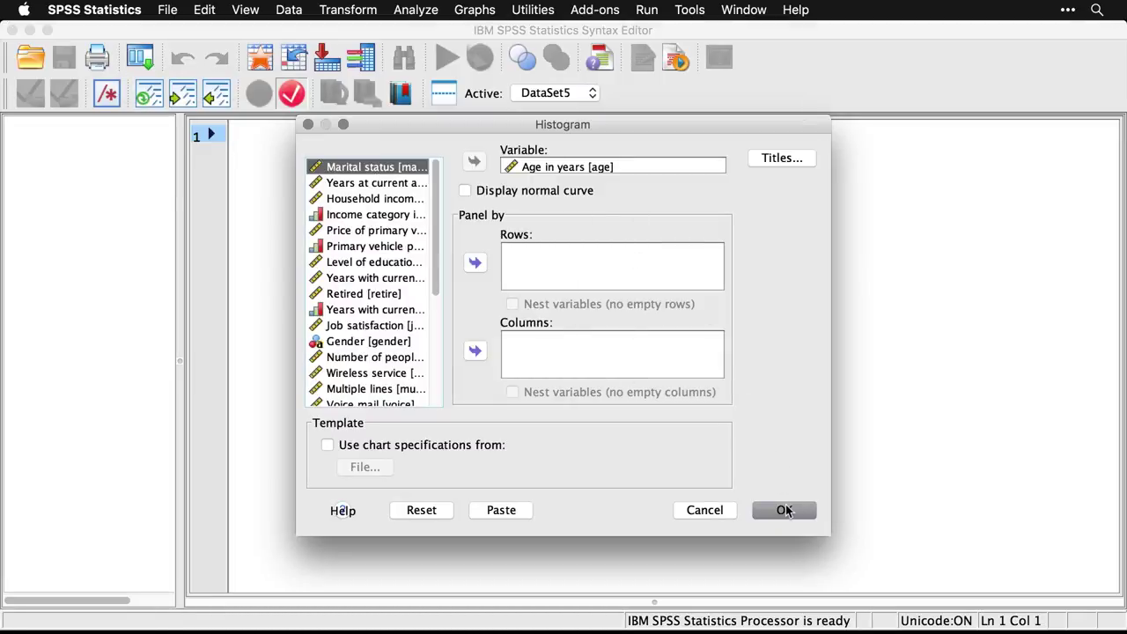
click(501, 511)
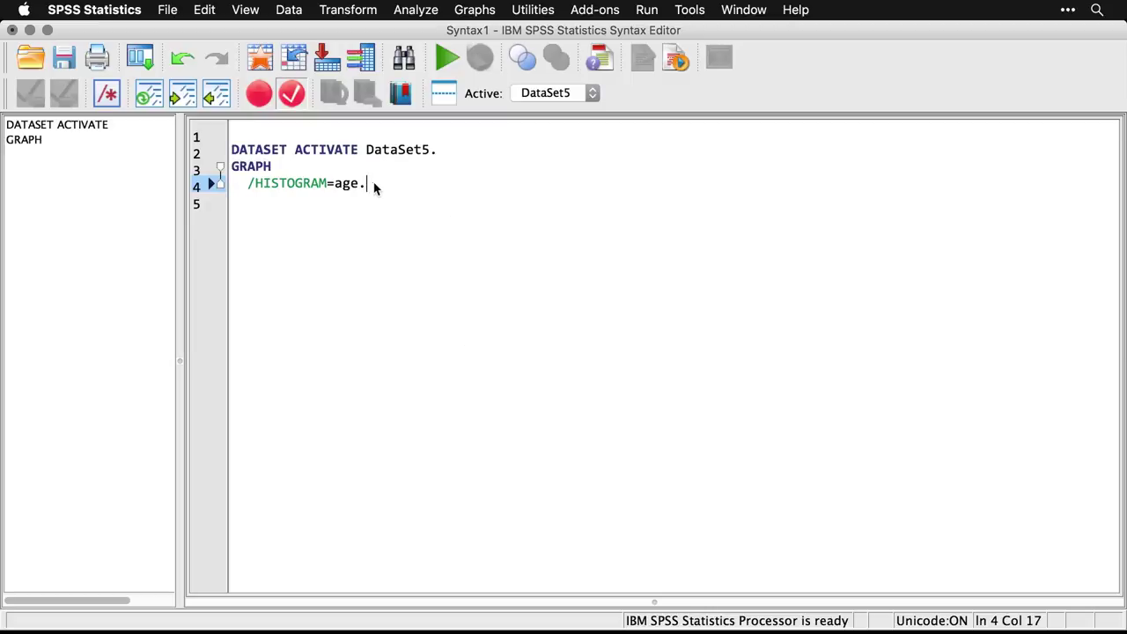
Step: Select the GRAPH /HISTOGRAM=age lines in Syntax1 and run the selection
drag(363, 184, 221, 170)
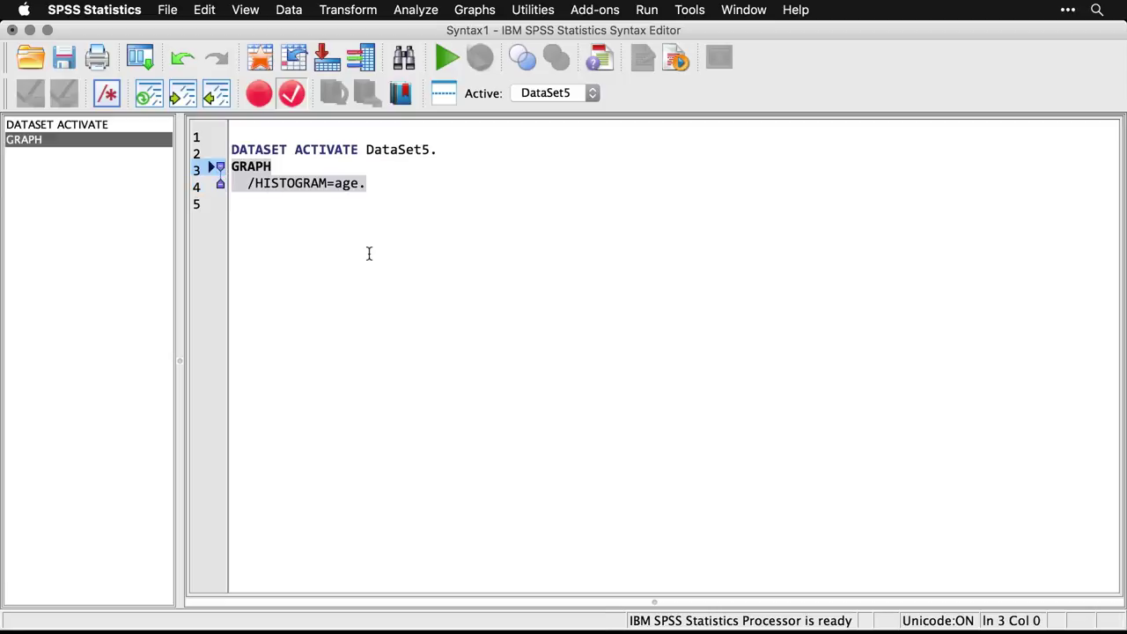
click(444, 61)
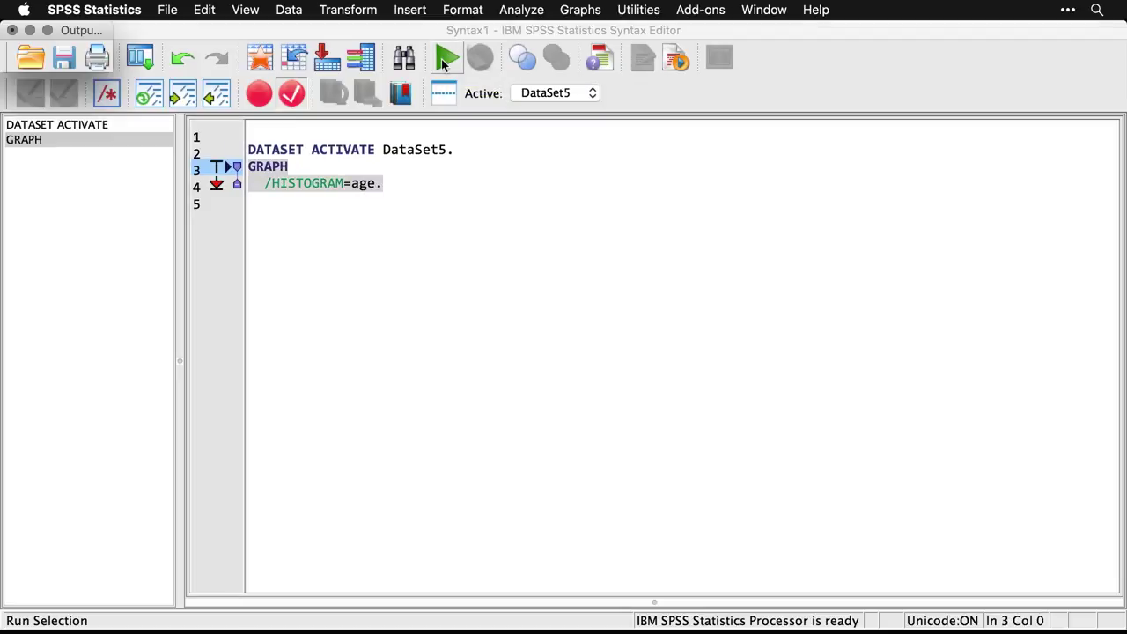